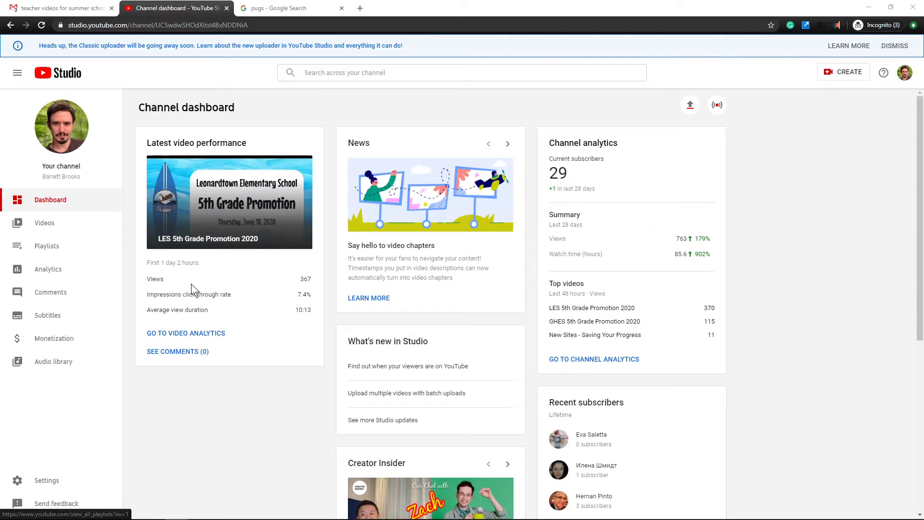
- Look through the channel's dashboard, videos, playlists, analytics, comments and subtitles pages, and return to the dashboard
scroll(385, 260, down, 2)
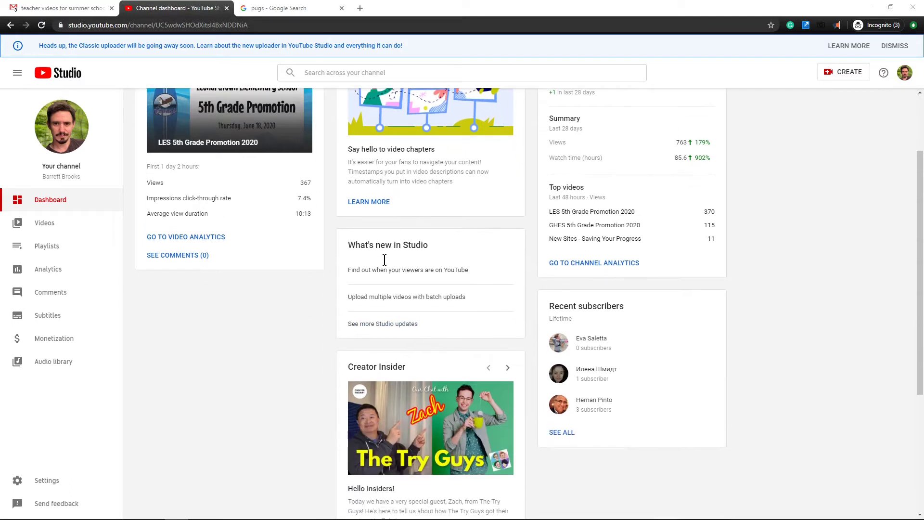
scroll(384, 260, up, 2)
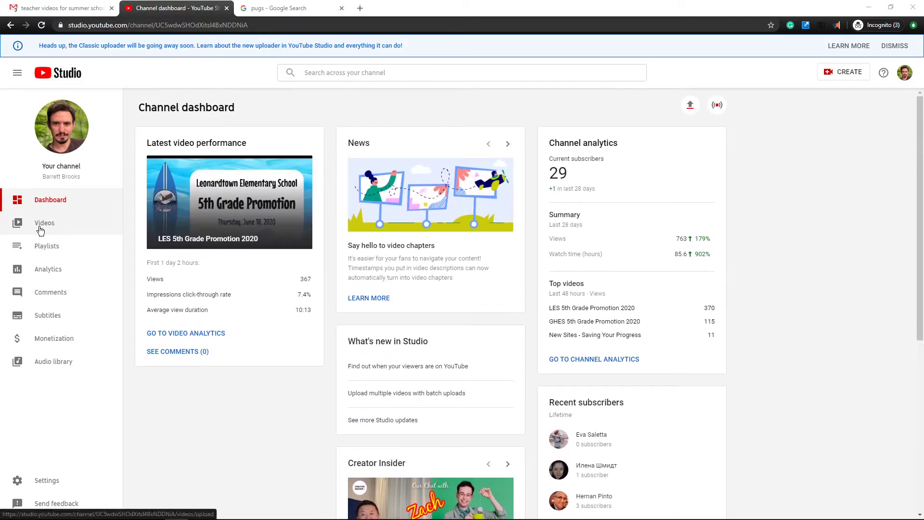
click(62, 224)
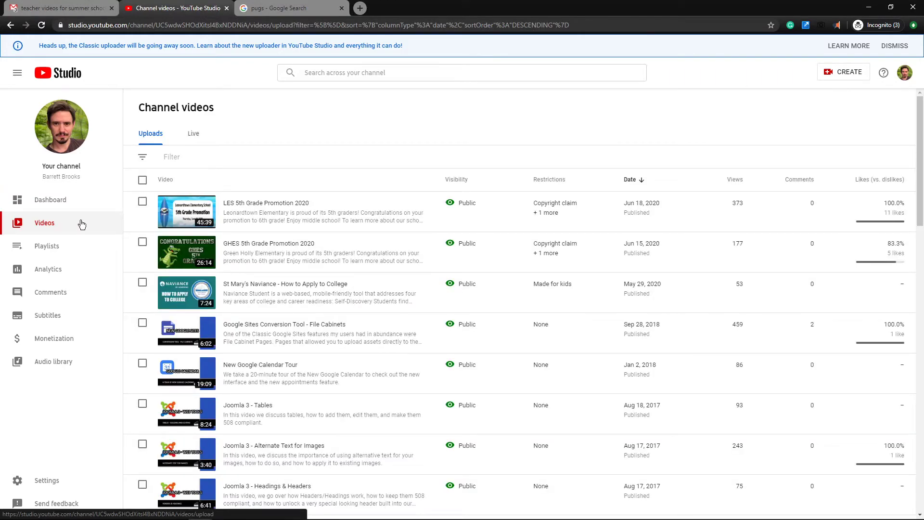
click(72, 247)
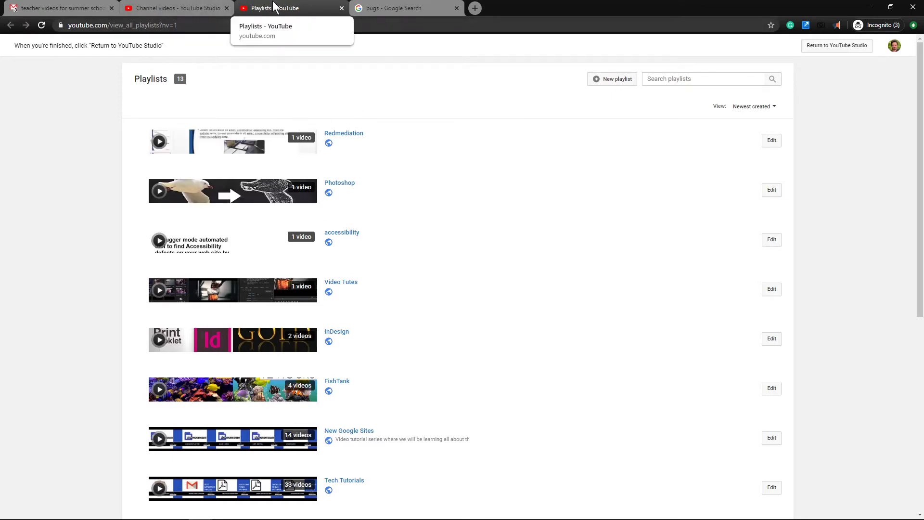
click(169, 6)
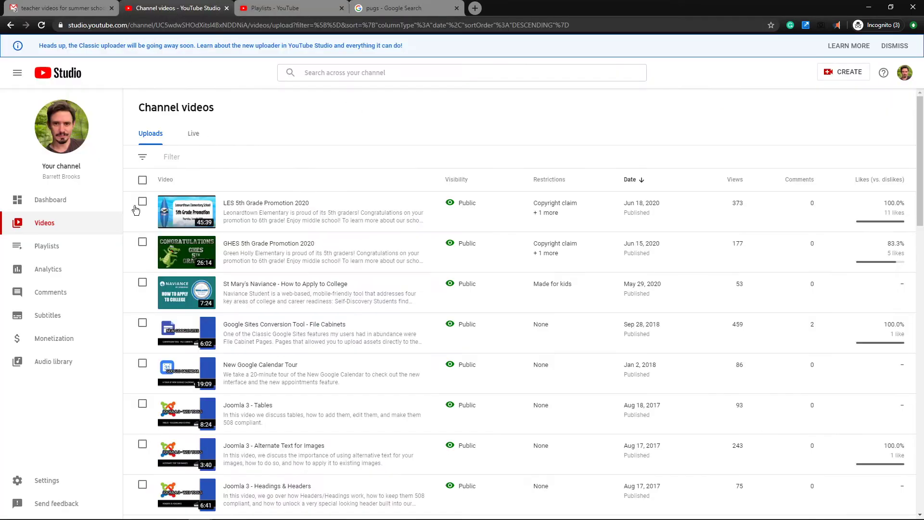
click(53, 270)
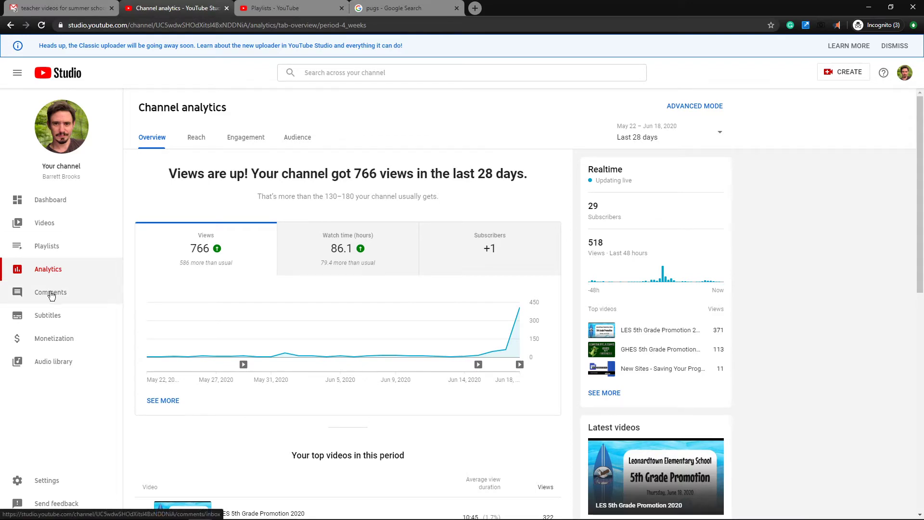
click(51, 295)
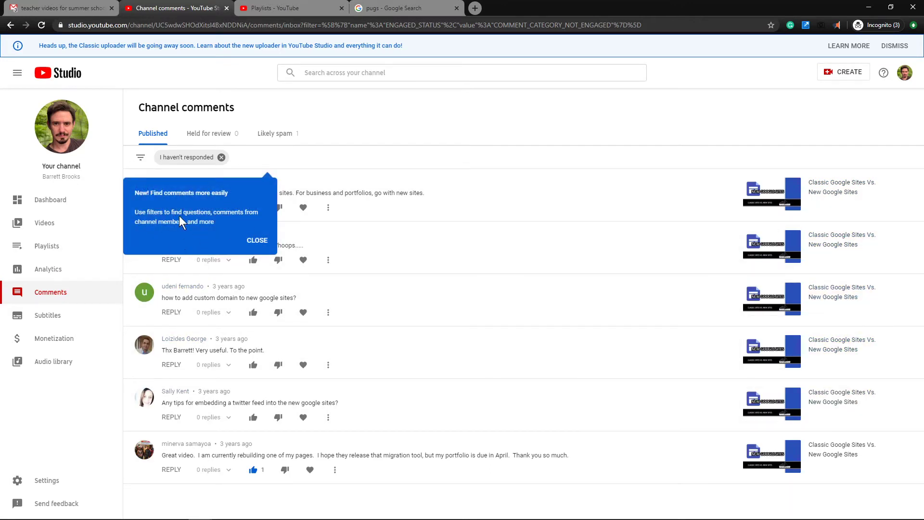
click(46, 317)
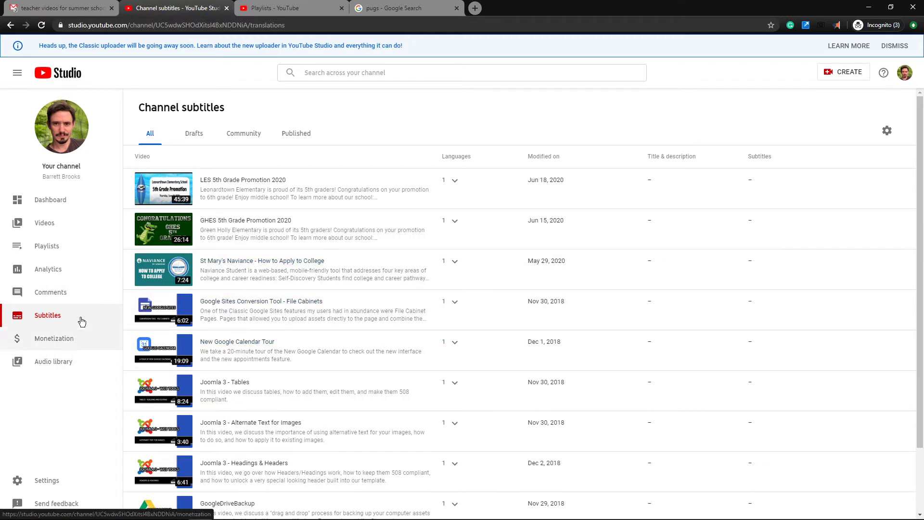
click(61, 206)
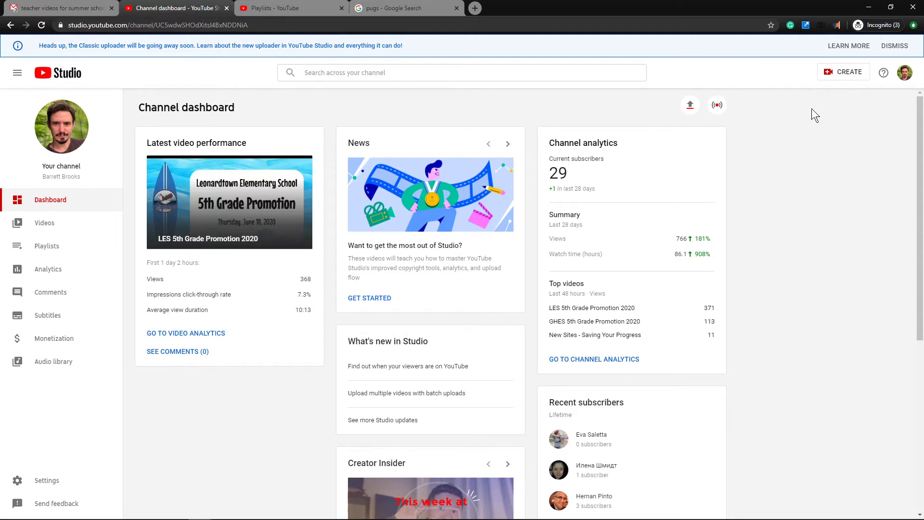
click(830, 76)
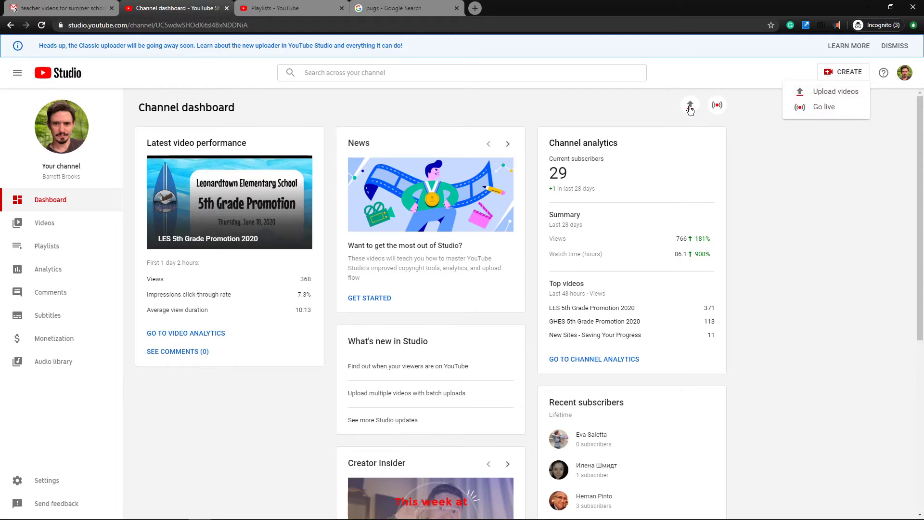
click(806, 94)
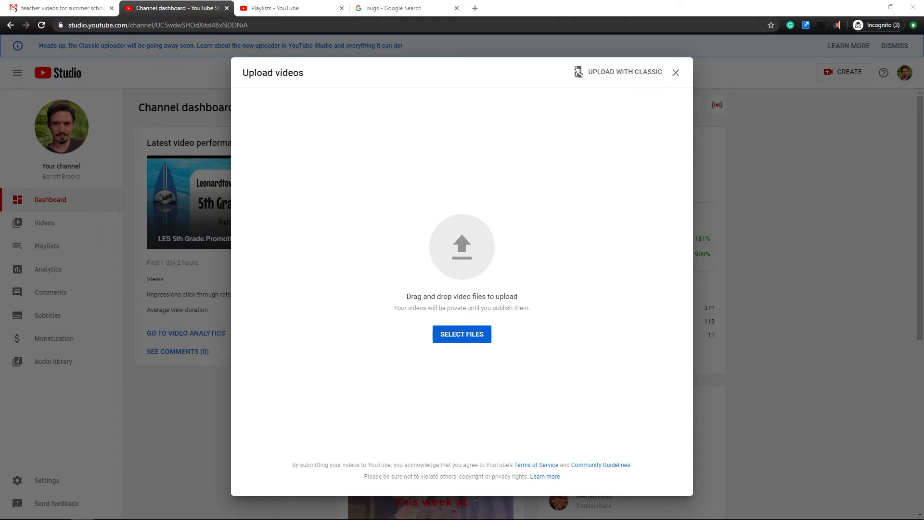
drag(922, 255, 441, 251)
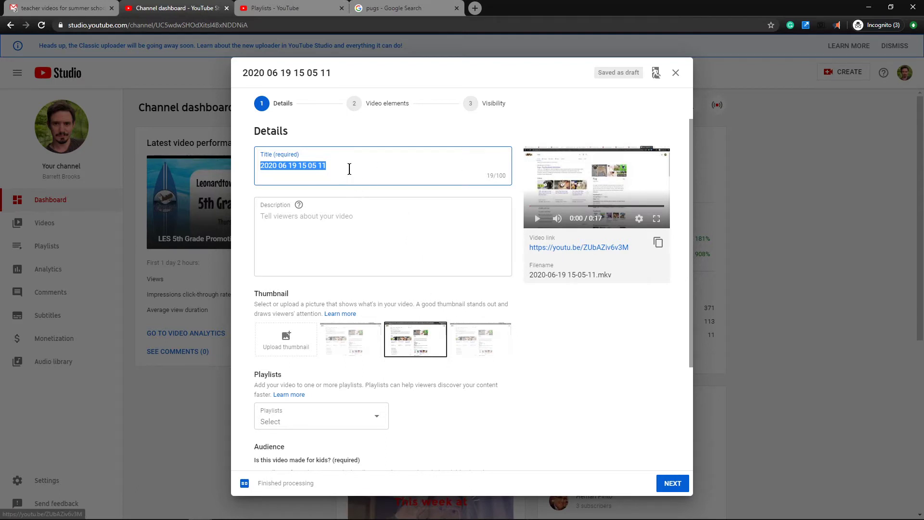
- Replace the uploaded video's default title with "Sample Video for Upload Tutorial"
drag(349, 168, 260, 164)
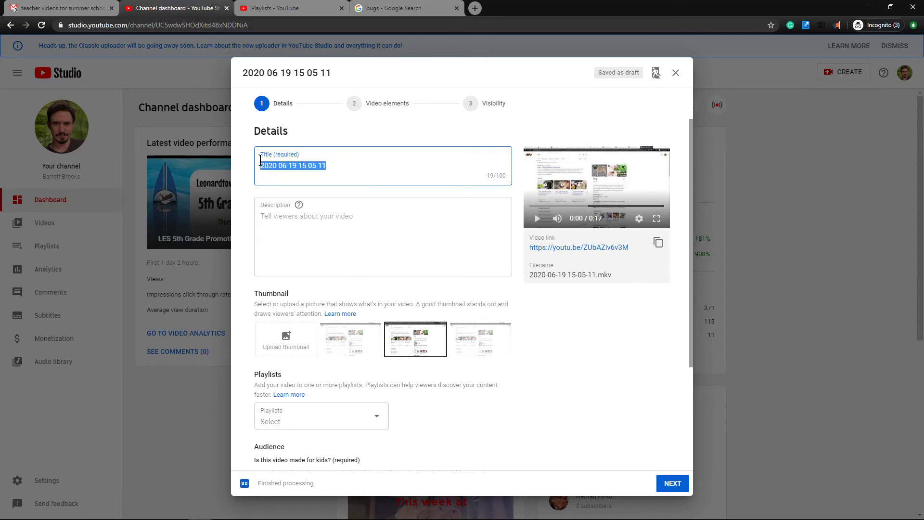
text(Sa)
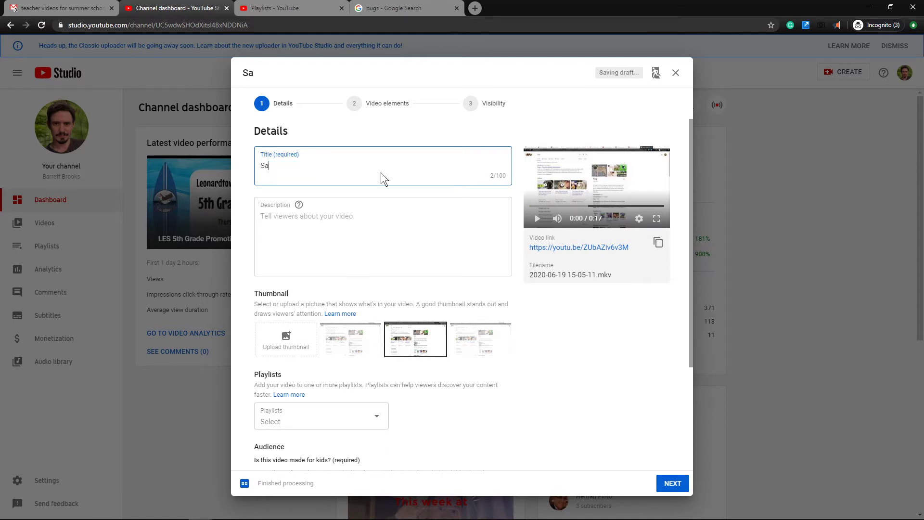
text(mple Video)
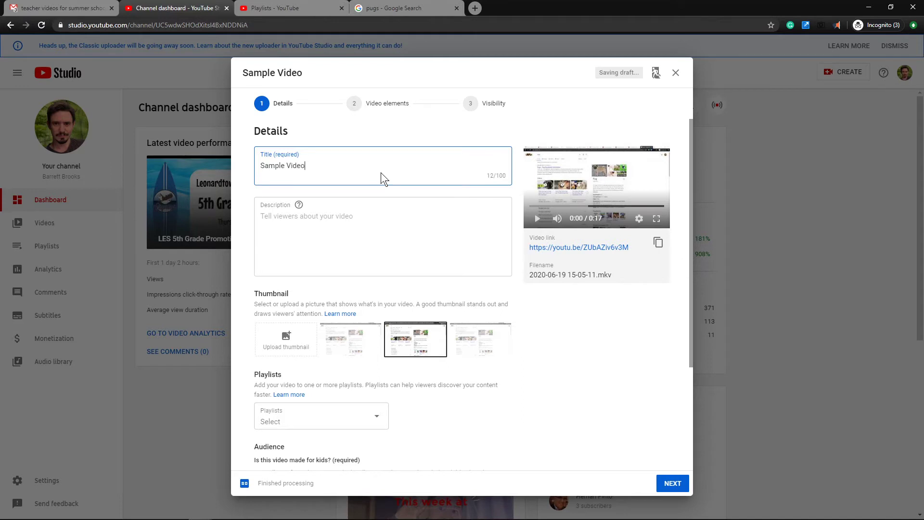
text( for Upload Tutorial)
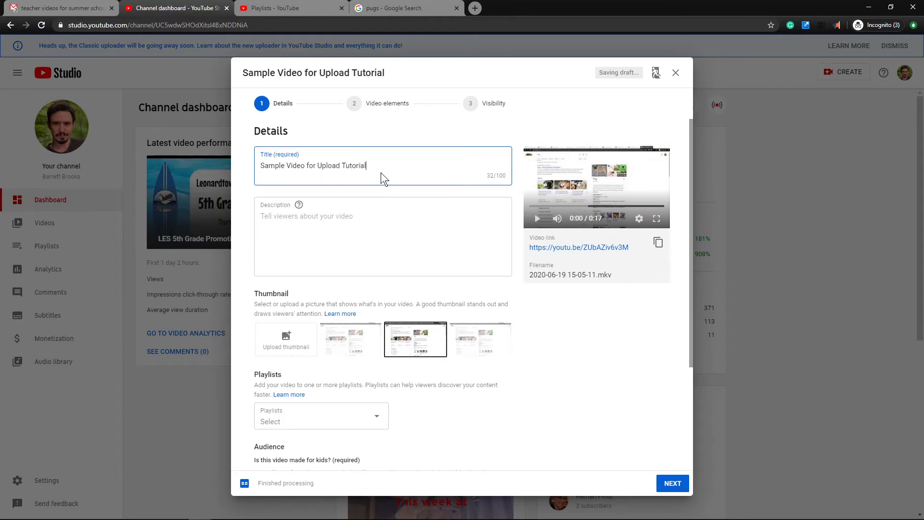
click(326, 229)
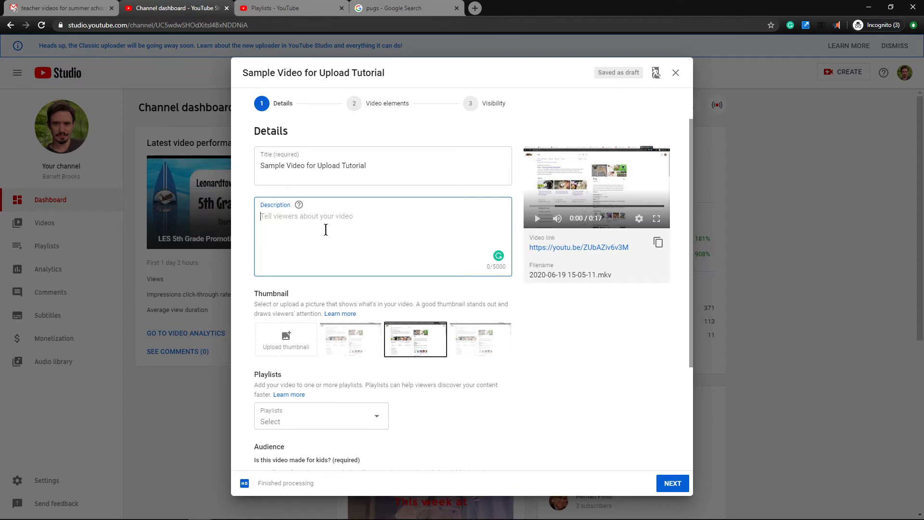
text(For)
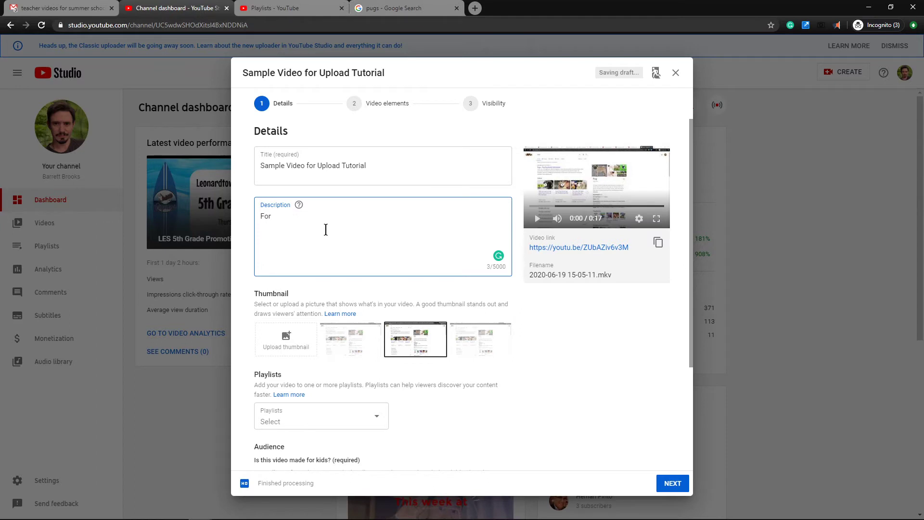
text(even more info on SMCPS vi)
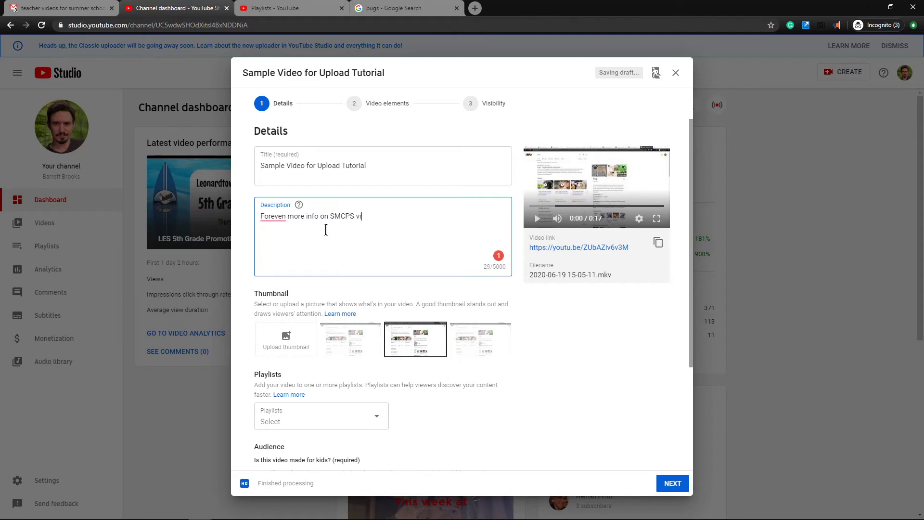
text(sit our website: www.smcps.org)
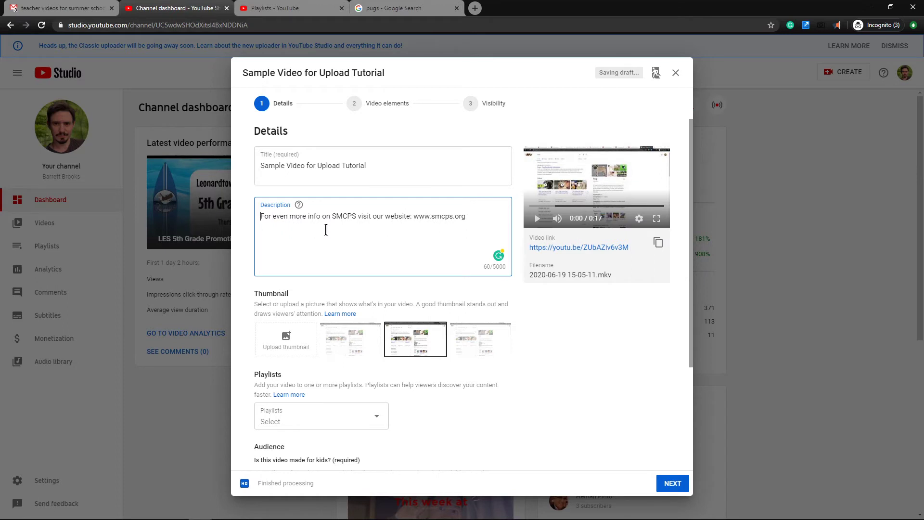
- Above the website line in the description, add "In this video, we explain that the video is just a sample video for uploading tutorial."
key(Return)
key(Return)
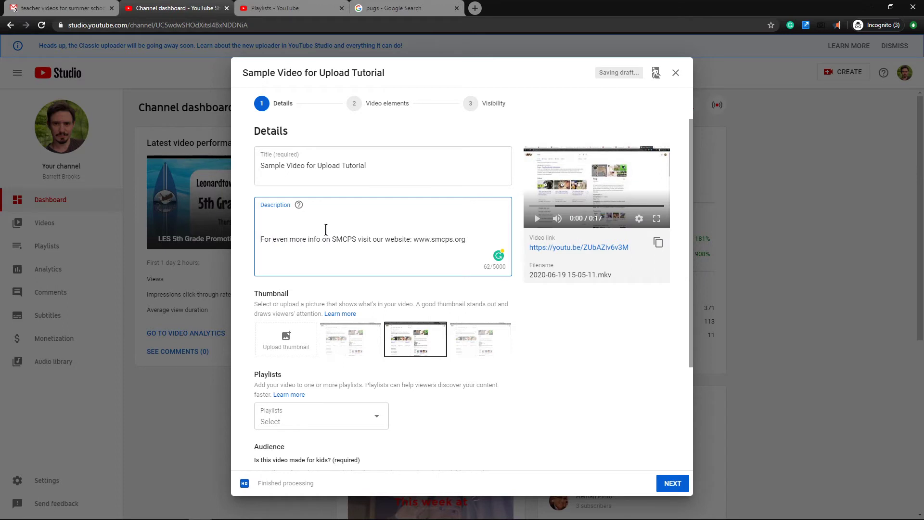
text(In this video we explain that the video is ju)
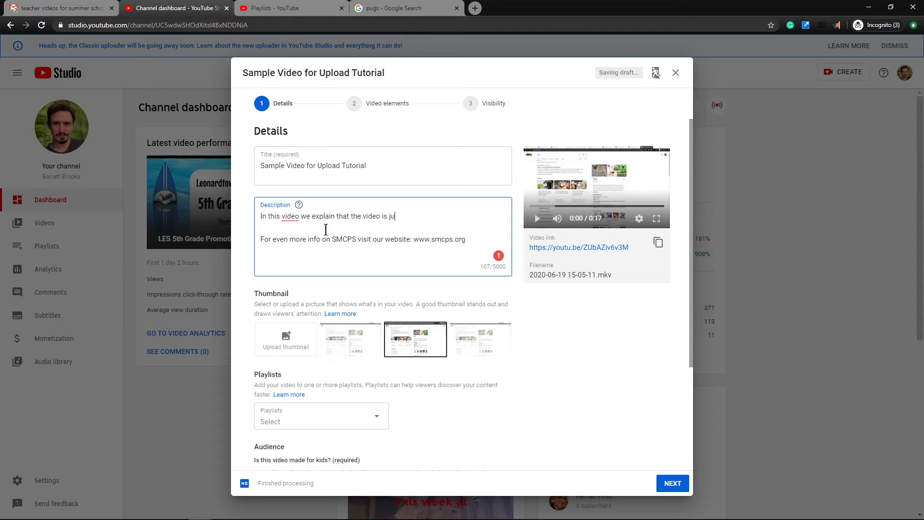
text(st a sample video for uploading tutorial)
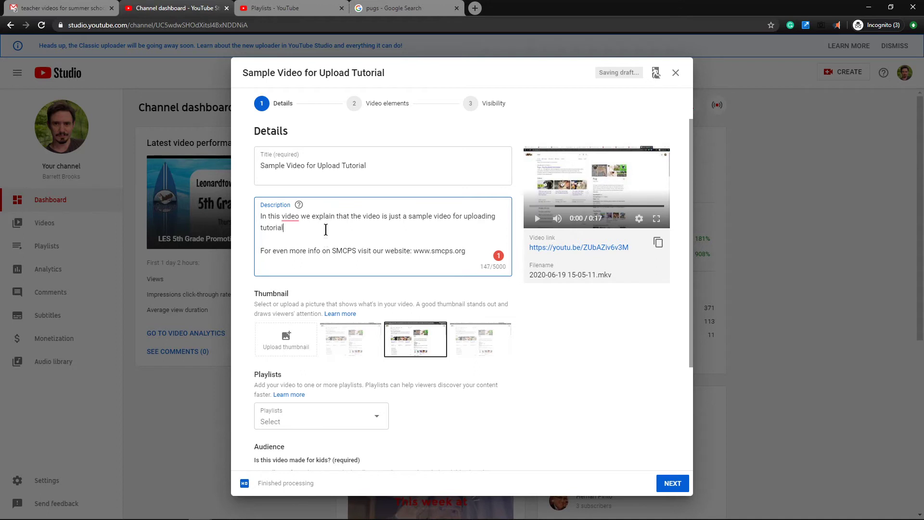
text(.)
mouse_move(290, 218)
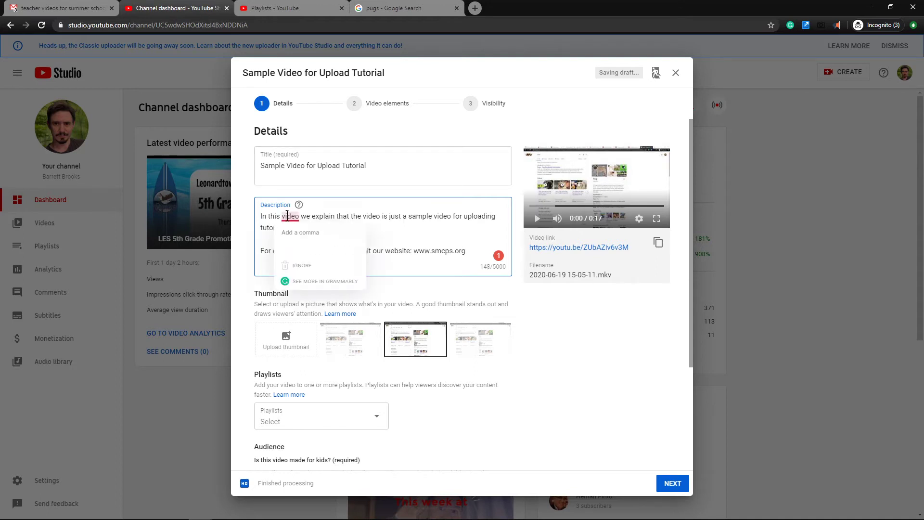
click(296, 239)
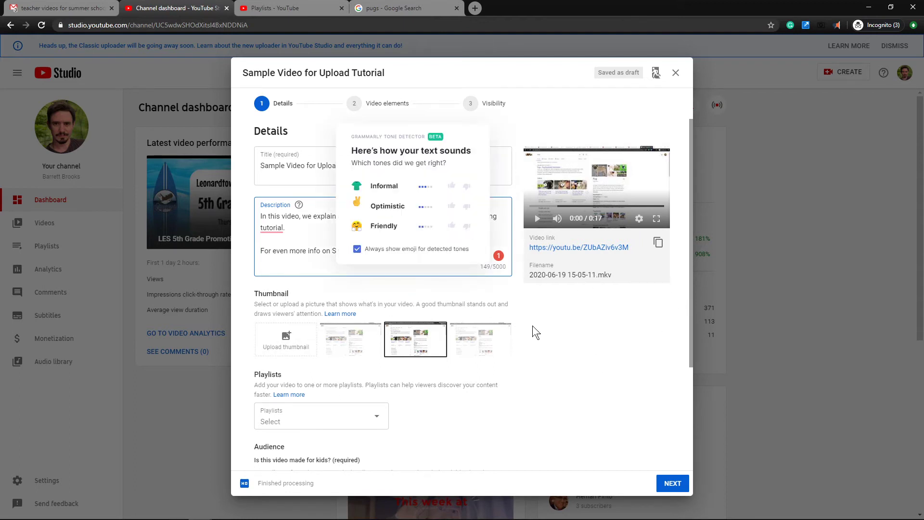
- Dismiss the tone suggestions and set the video's audience to "Yes, it's made for kids"
click(567, 346)
scroll(443, 336, down, 4)
scroll(402, 339, up, 4)
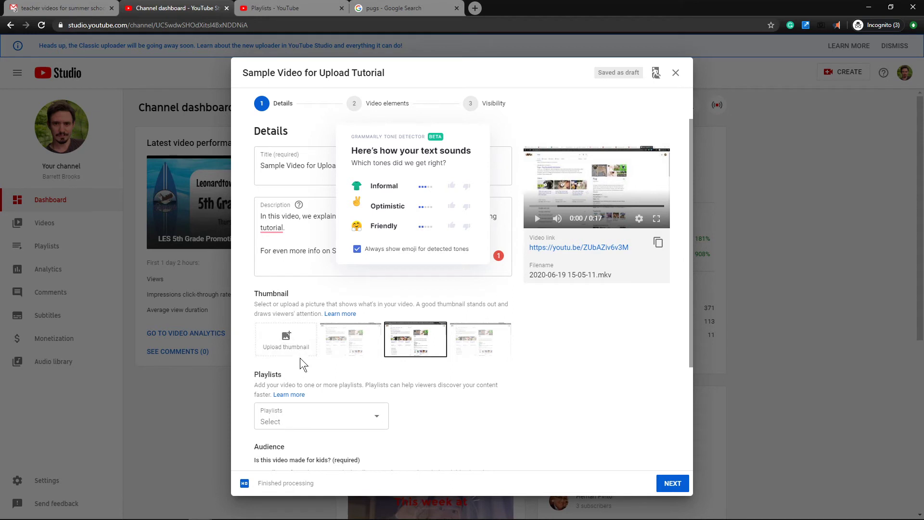
scroll(481, 354, down, 2)
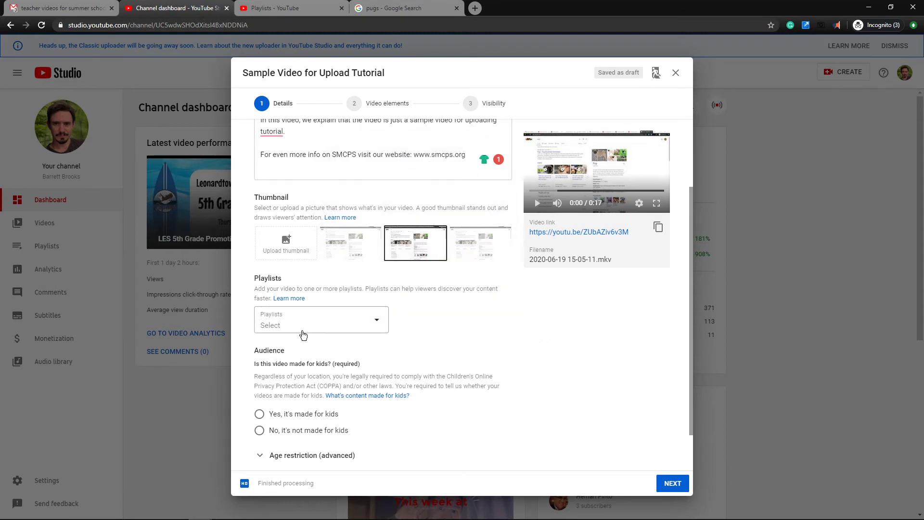
scroll(432, 322, down, 1)
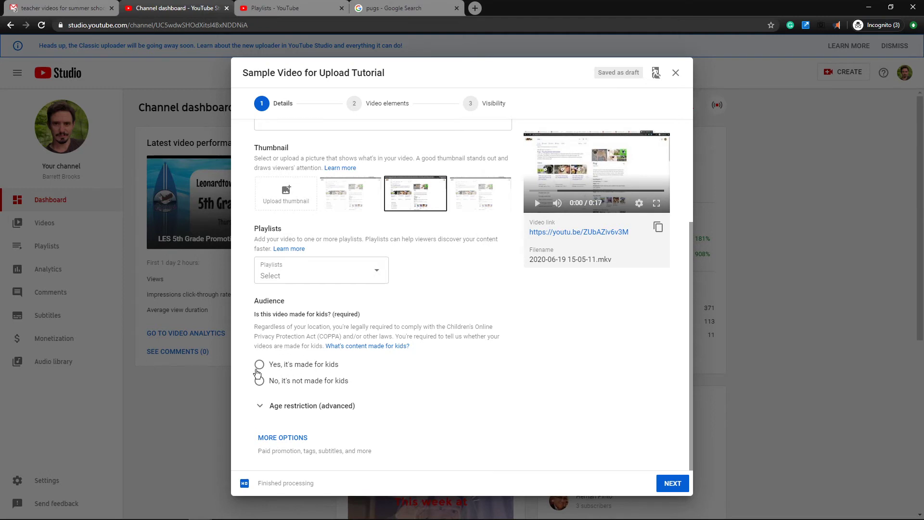
click(259, 365)
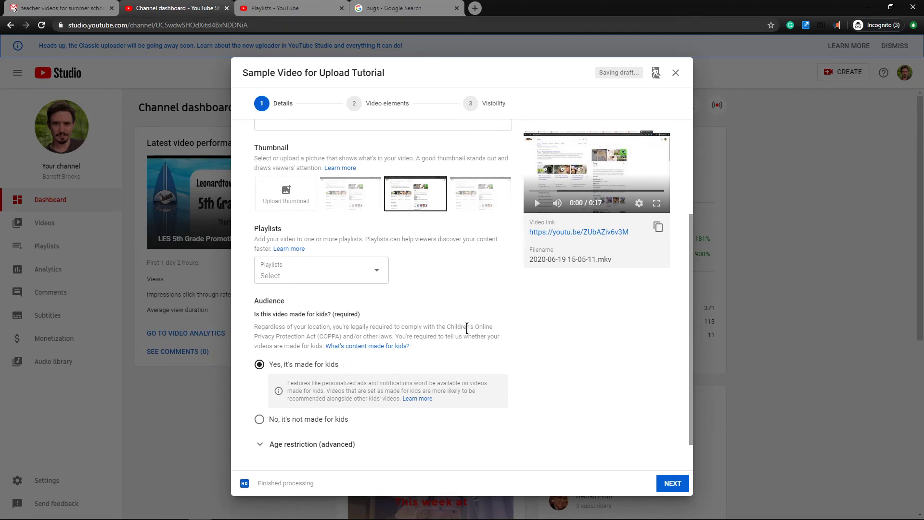
- Expand the additional upload options and review paid promotion, tags, language, recording date, license, category and comment settings
scroll(468, 335, down, 1)
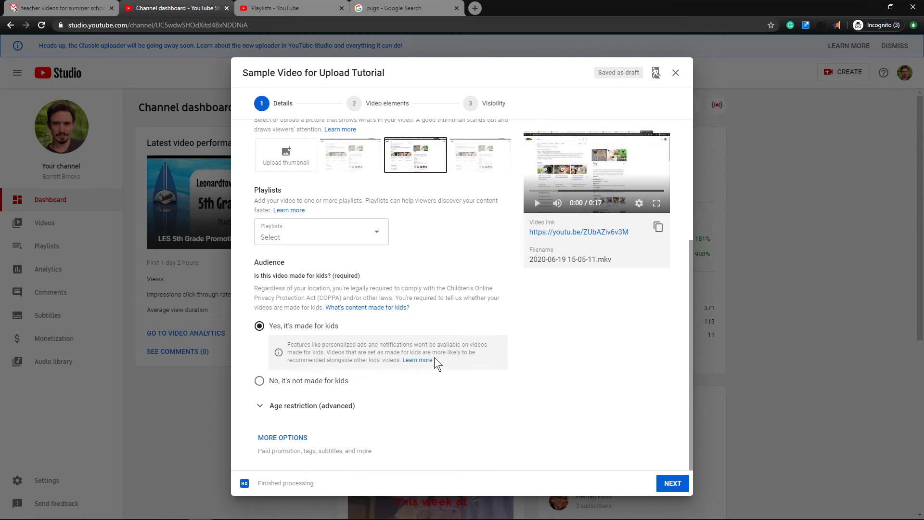
scroll(299, 339, up, 3)
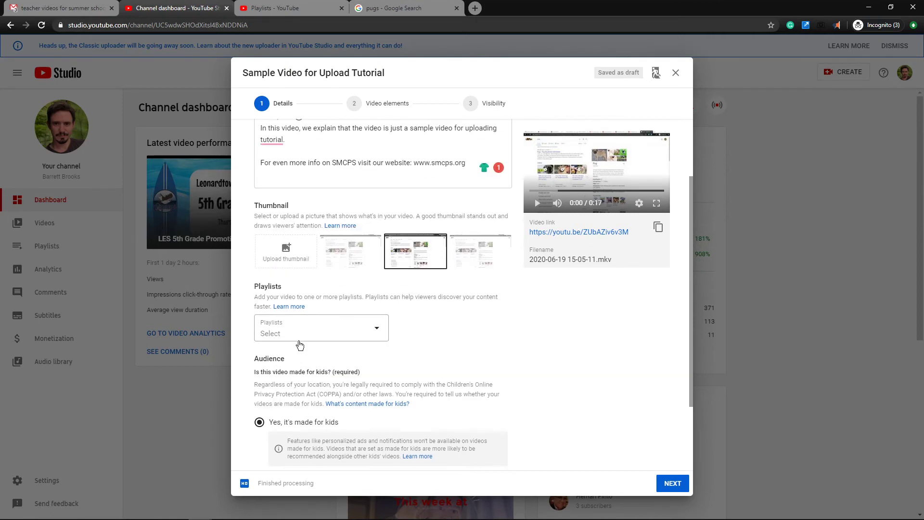
scroll(299, 366, down, 3)
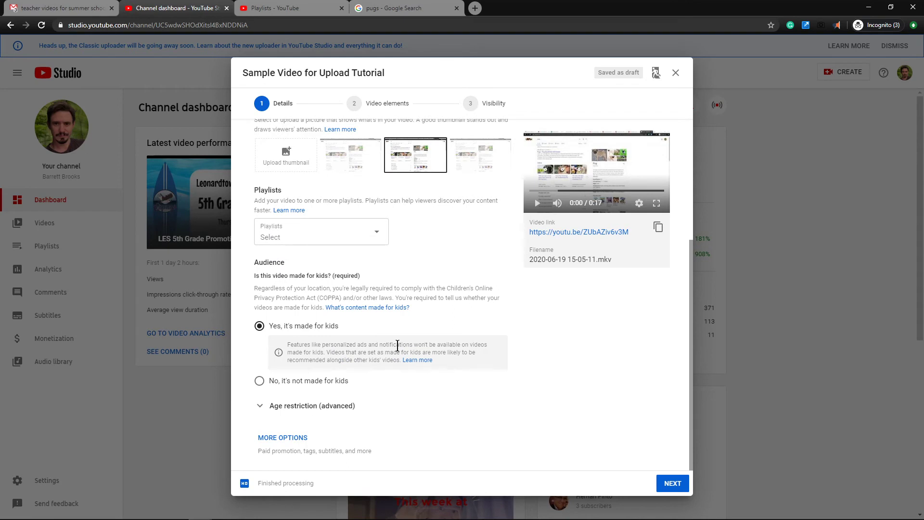
click(295, 437)
scroll(337, 400, down, 4)
scroll(337, 366, down, 2)
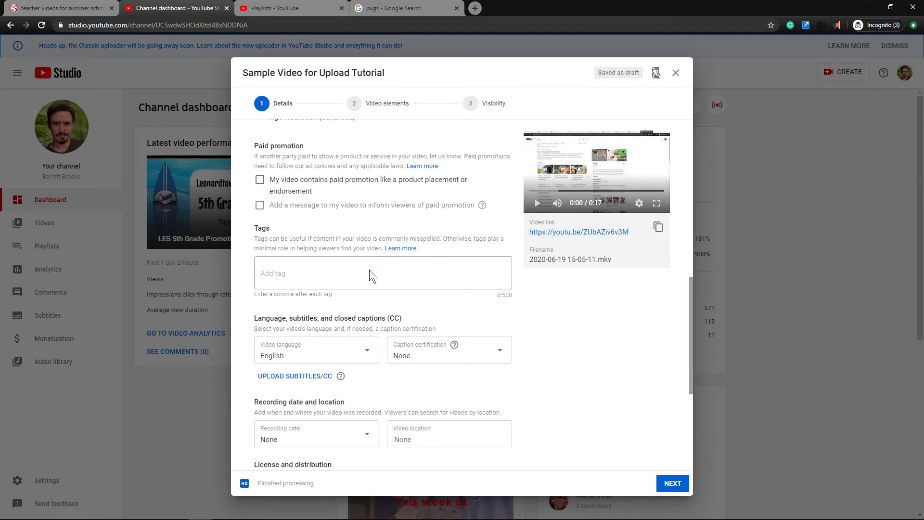
scroll(406, 356, down, 3)
scroll(393, 366, down, 2)
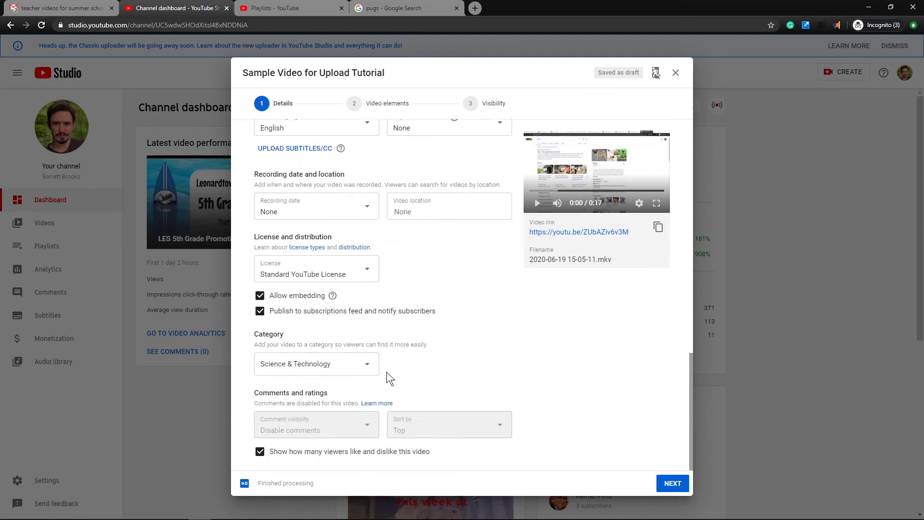
scroll(386, 373, up, 10)
scroll(521, 296, up, 5)
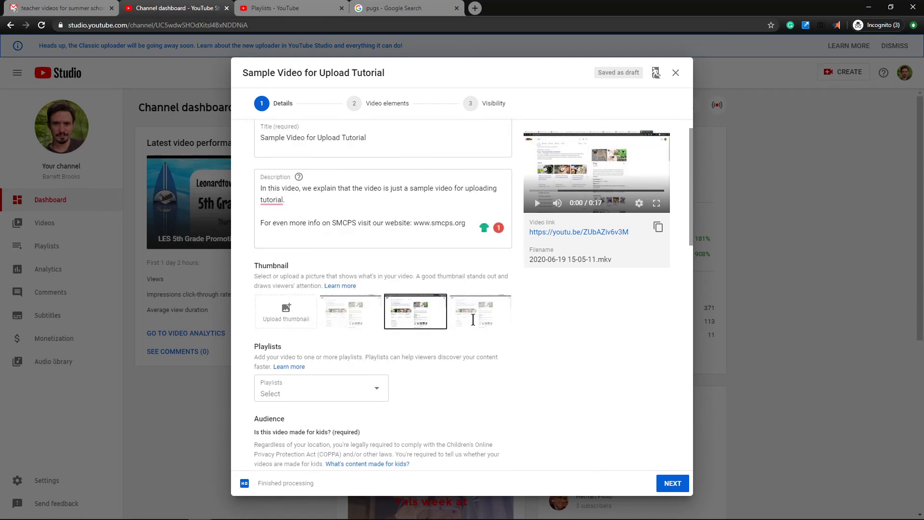
- Continue past the end screen and cards, check the scheduling option, and publish the sample video as Unlisted
click(676, 484)
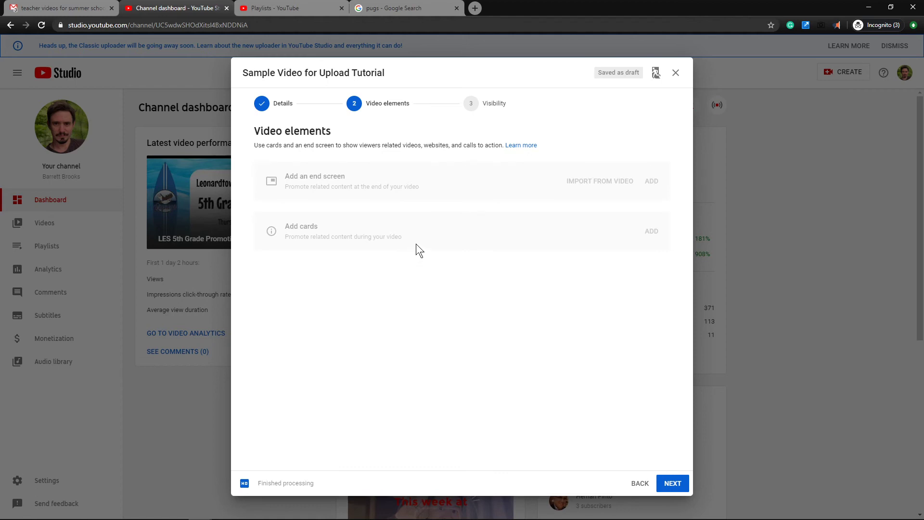
click(676, 483)
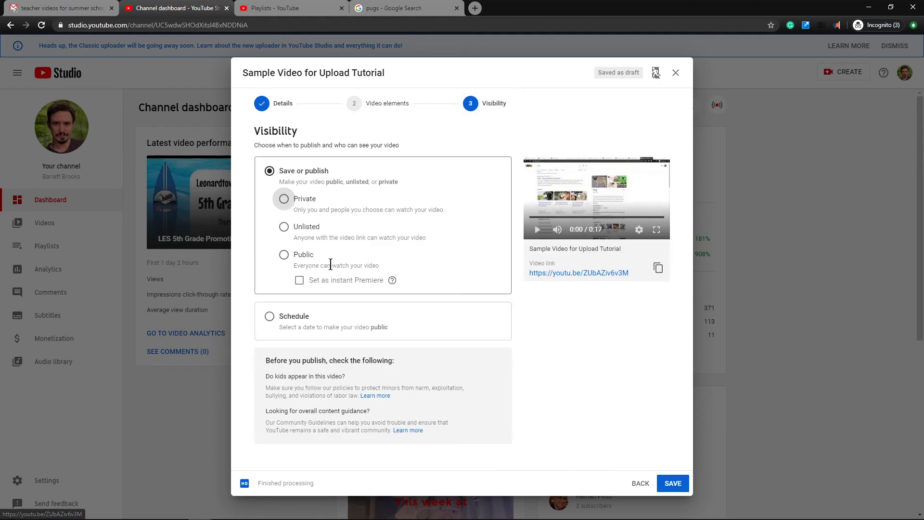
click(270, 317)
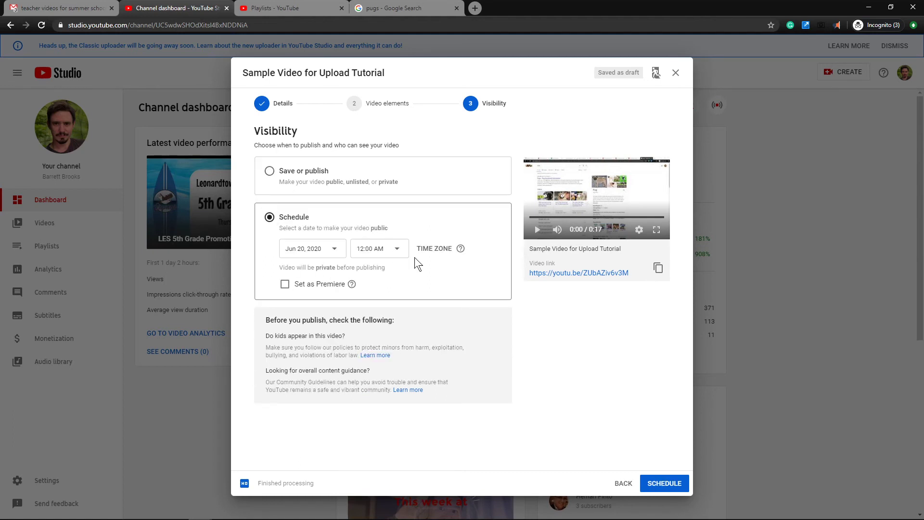
click(270, 171)
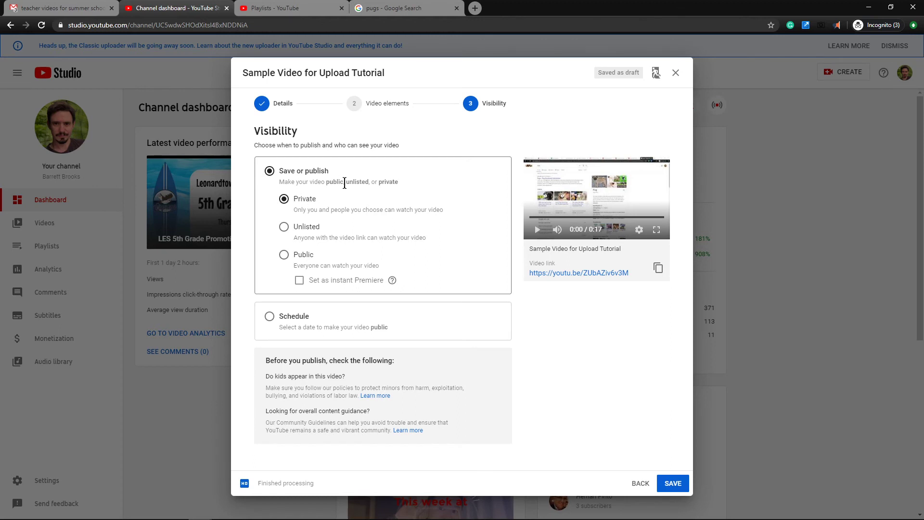
click(288, 229)
click(678, 479)
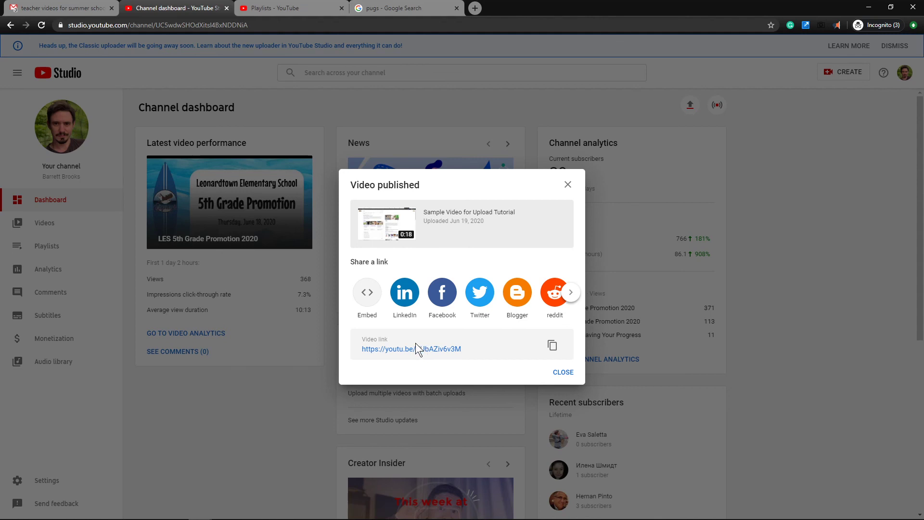
- Copy the published video's link to the clipboard and dismiss the sharing dialog
click(552, 346)
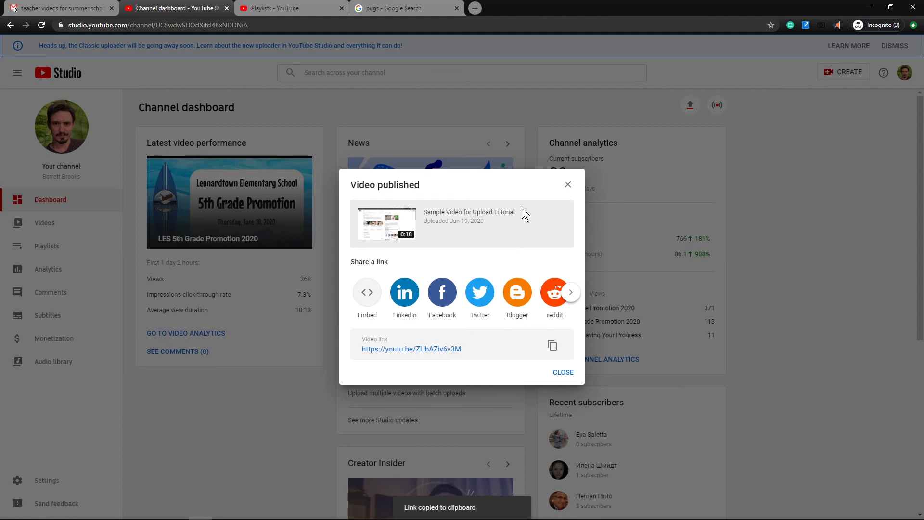
click(571, 378)
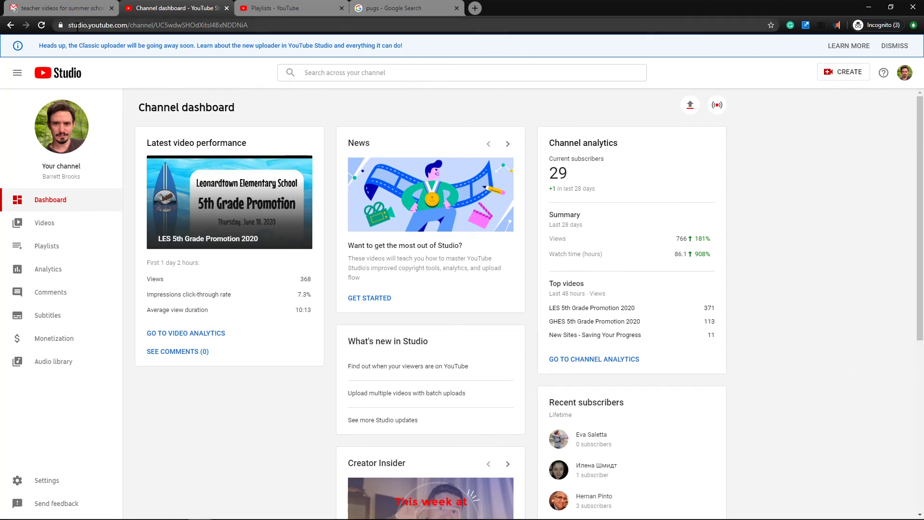
- Open the channel's video list and review the additional actions offered for the newly uploaded sample video
click(47, 224)
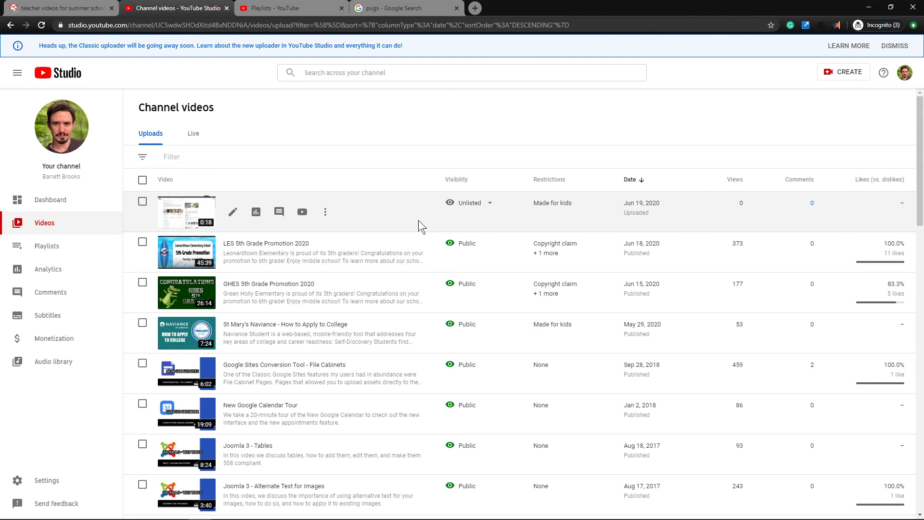
click(326, 212)
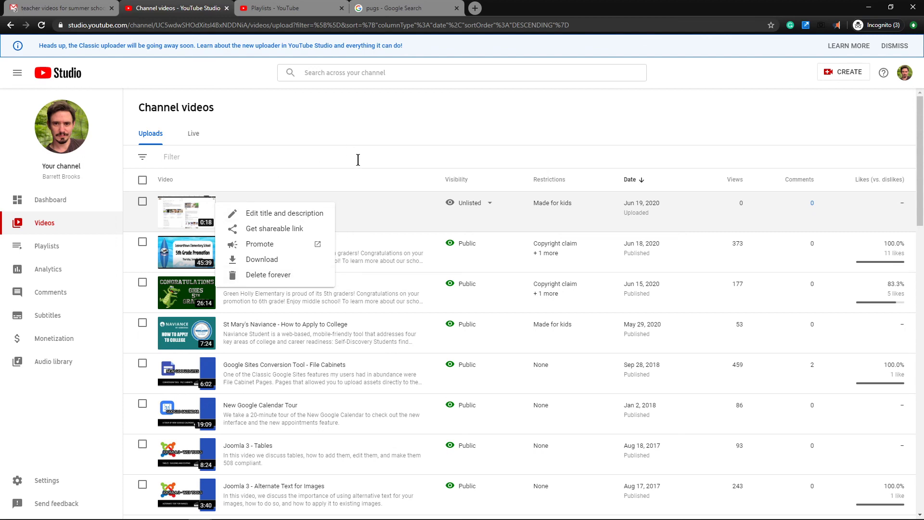
click(362, 178)
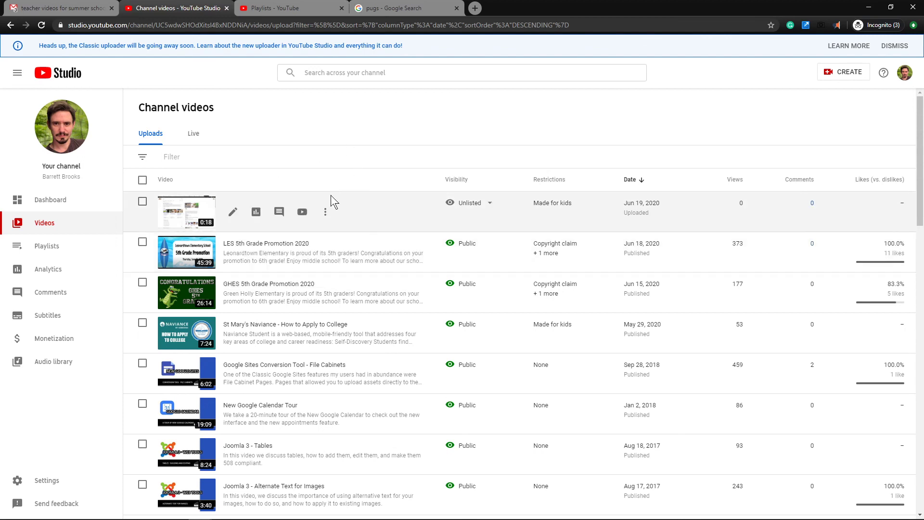